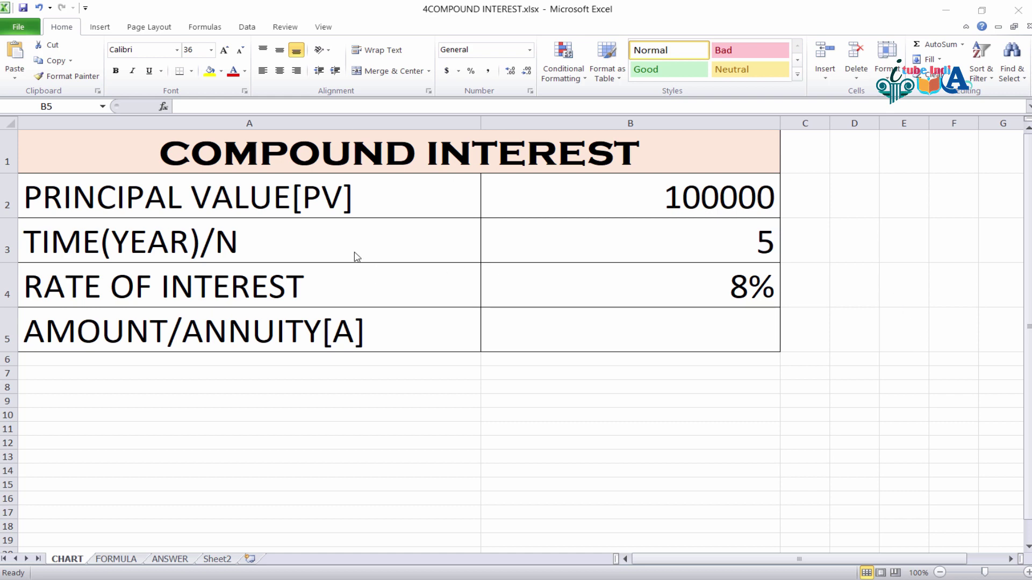
# - Examine the principal value, time, rate of interest and empty amount cells of the compound interest chart
pyautogui.click(612, 184)
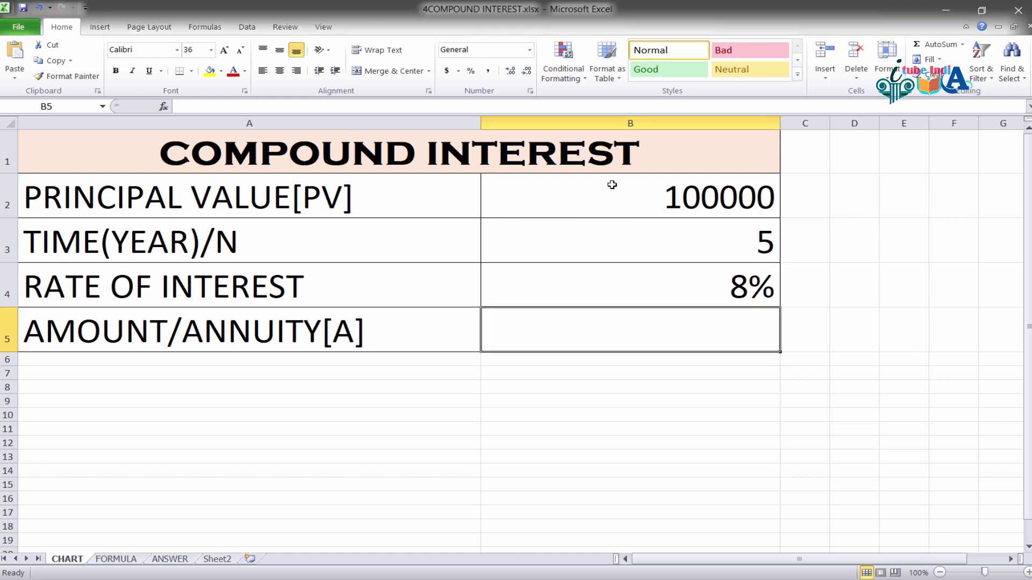
pyautogui.click(632, 230)
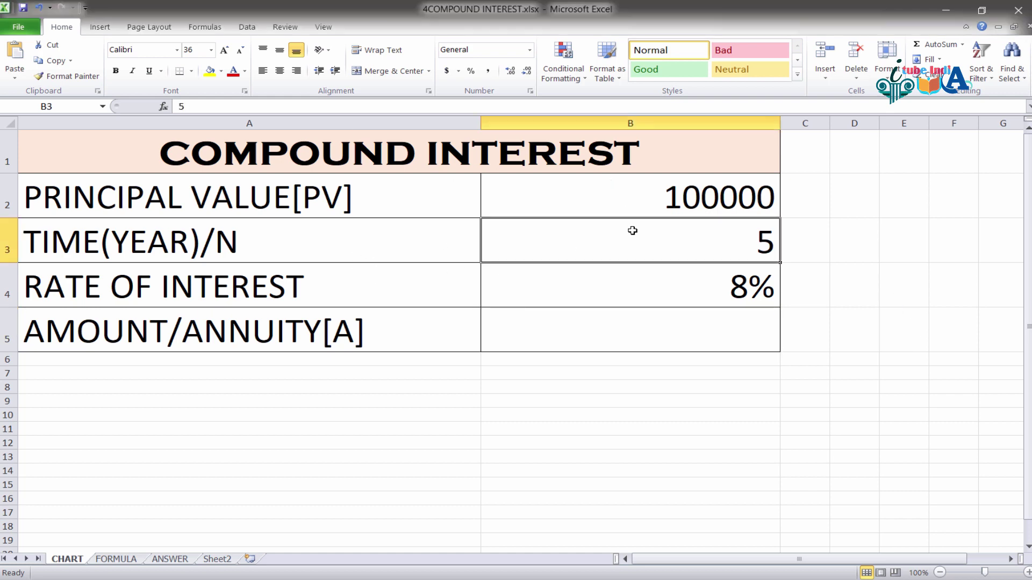
pyautogui.click(645, 286)
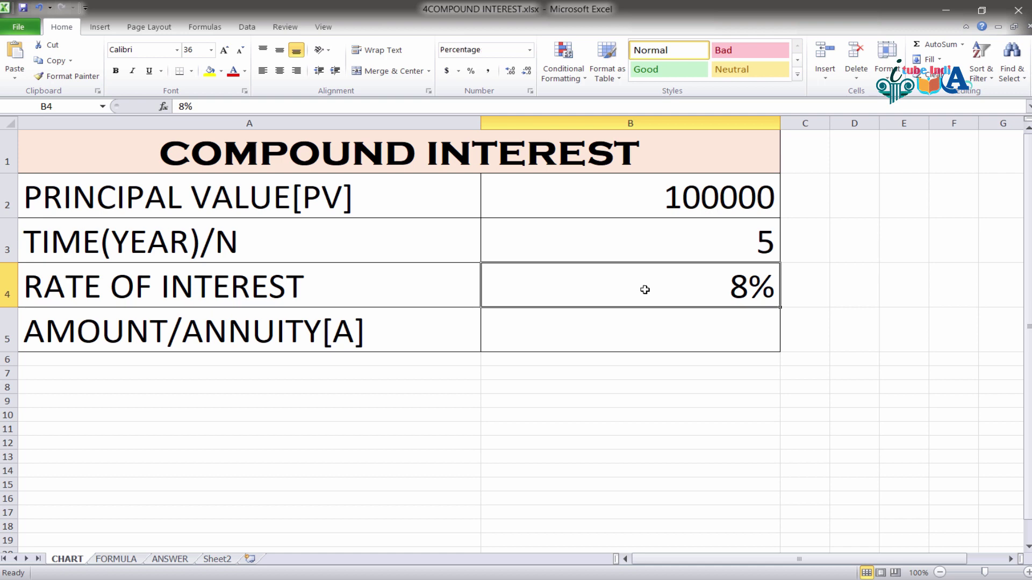
pyautogui.click(642, 317)
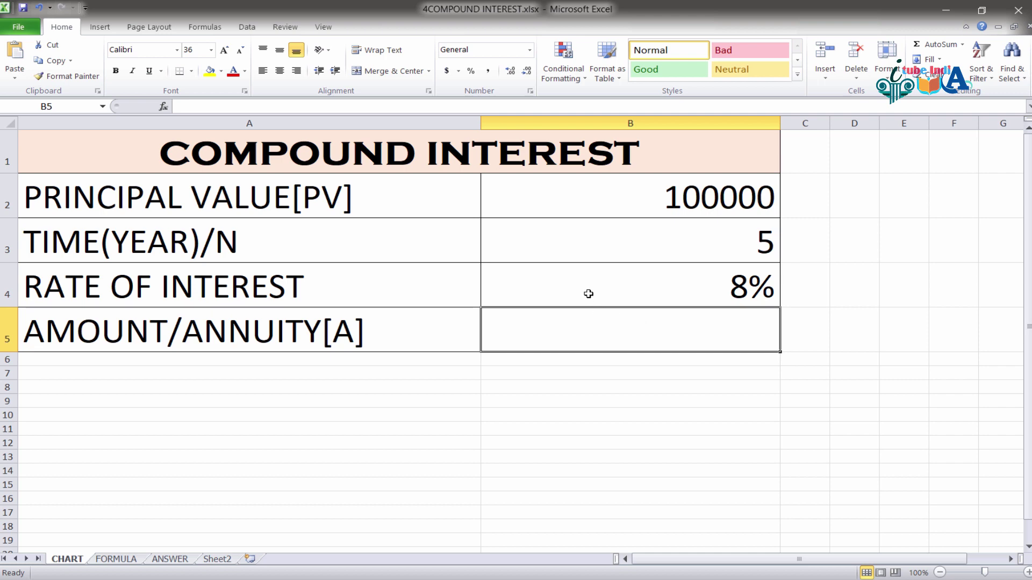
pyautogui.click(418, 149)
# - Calculate the compound amount in cell B5 of the CHART sheet with the formula =B2*(1+B4)^B3
pyautogui.click(598, 316)
pyautogui.write('=')
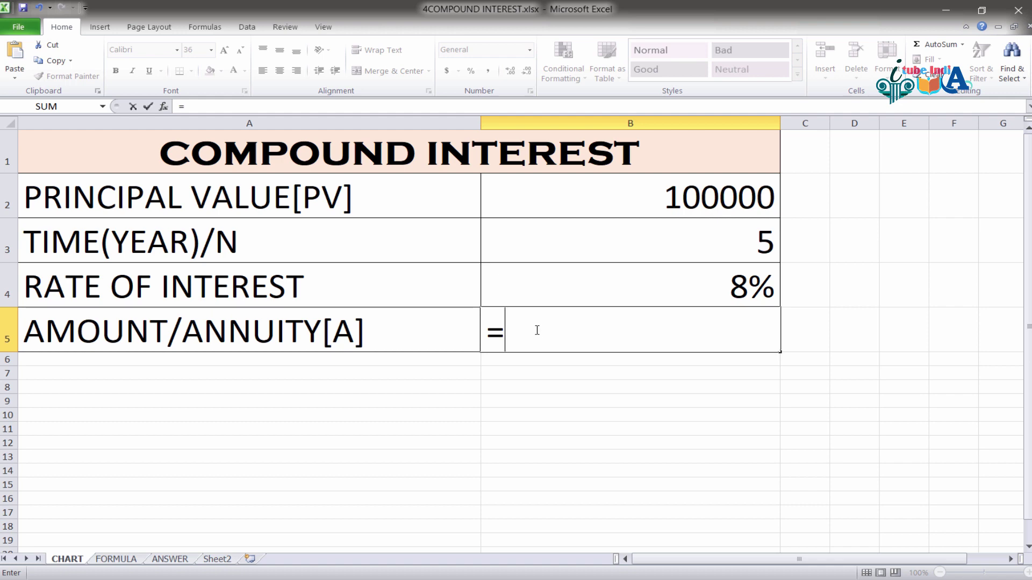
pyautogui.click(674, 203)
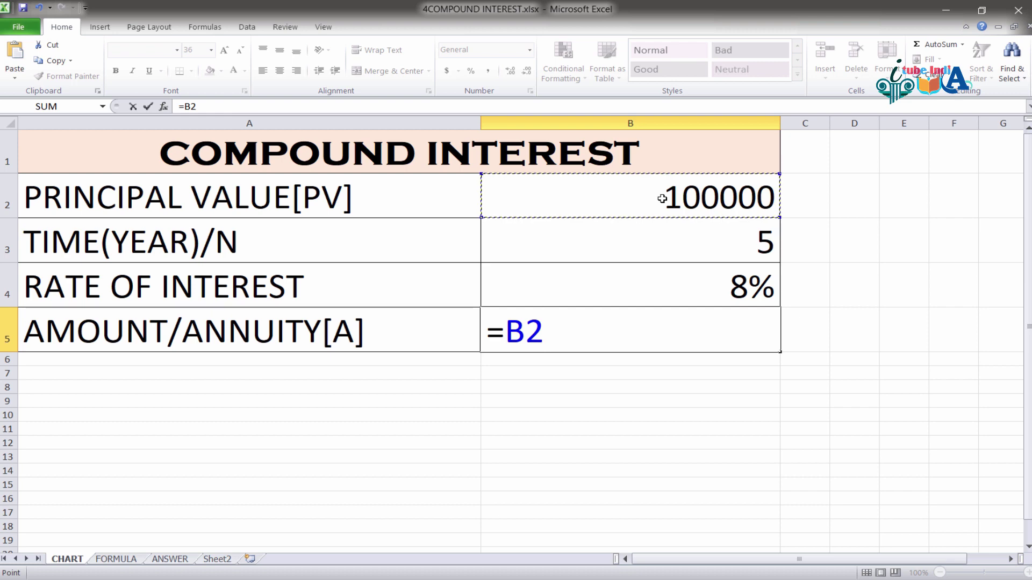
pyautogui.write('*')
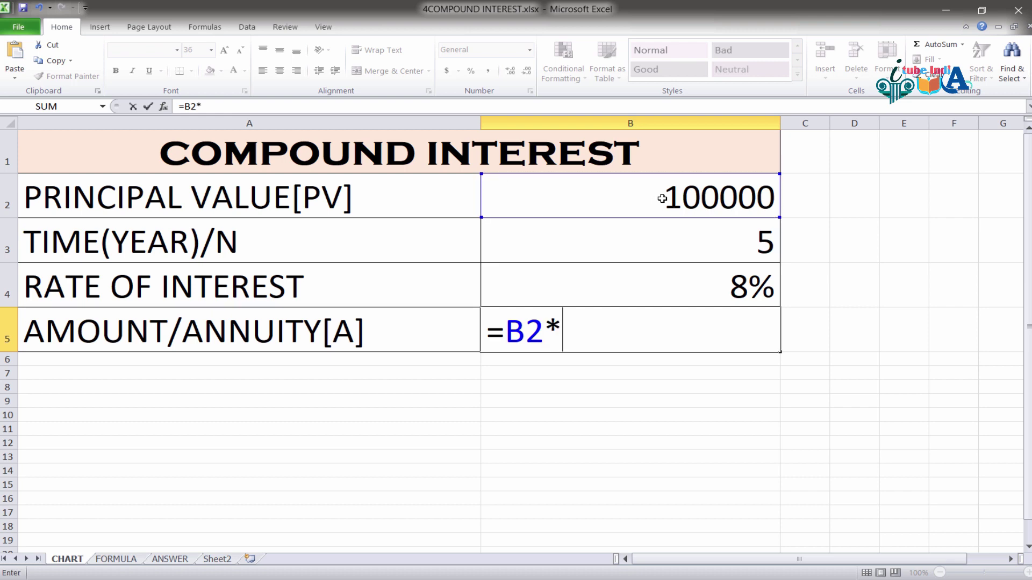
pyautogui.write('(1')
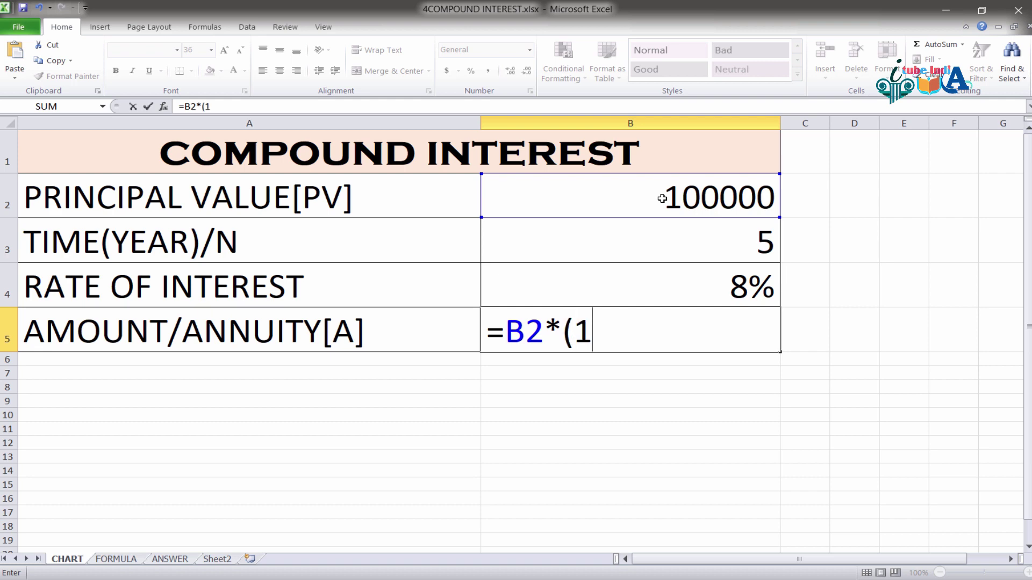
pyautogui.write('+')
pyautogui.click(727, 292)
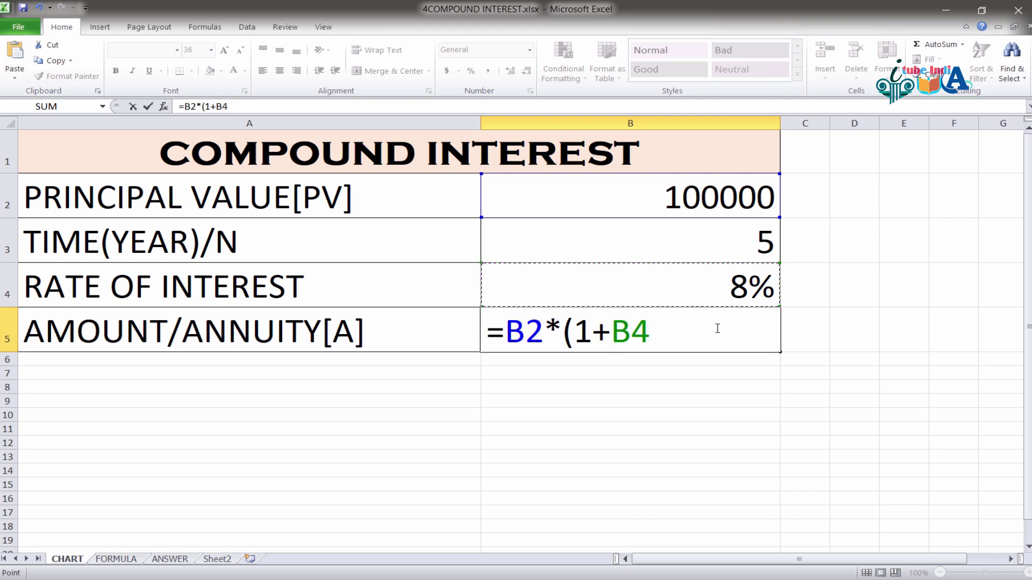
pyautogui.write(')')
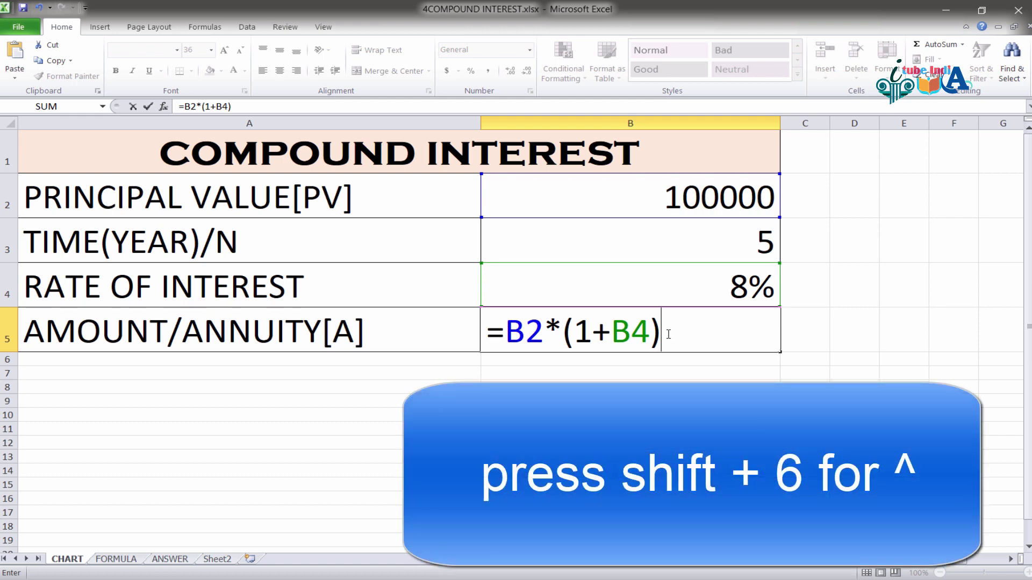
pyautogui.write('^')
pyautogui.doubleClick(670, 329)
pyautogui.click(694, 328)
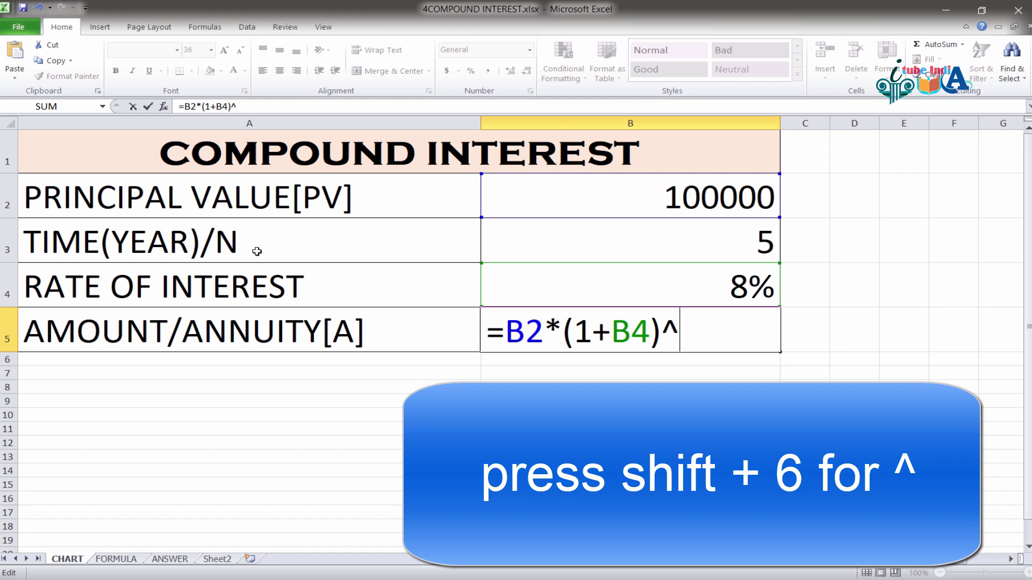
pyautogui.click(723, 232)
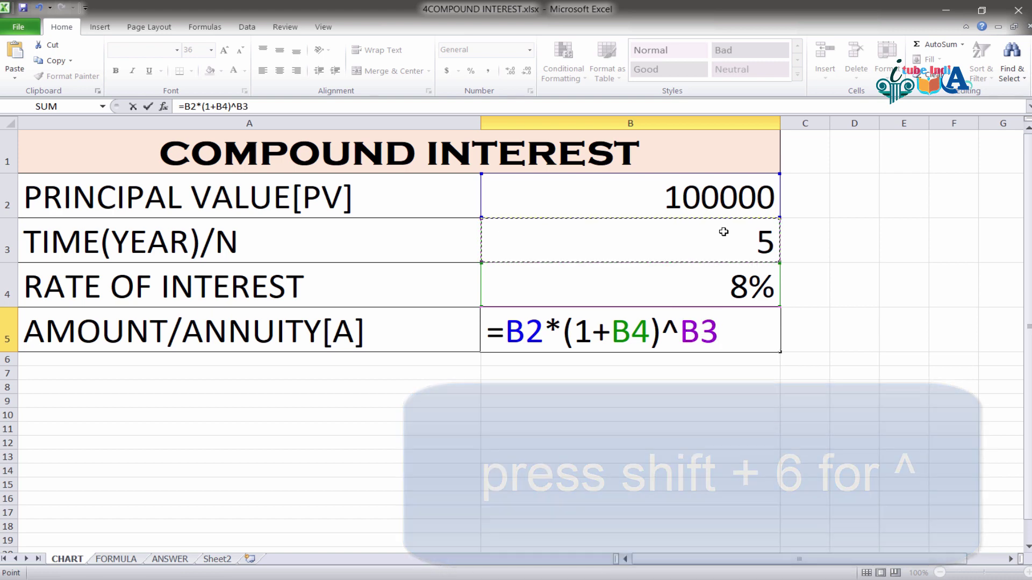
pyautogui.press('Return')
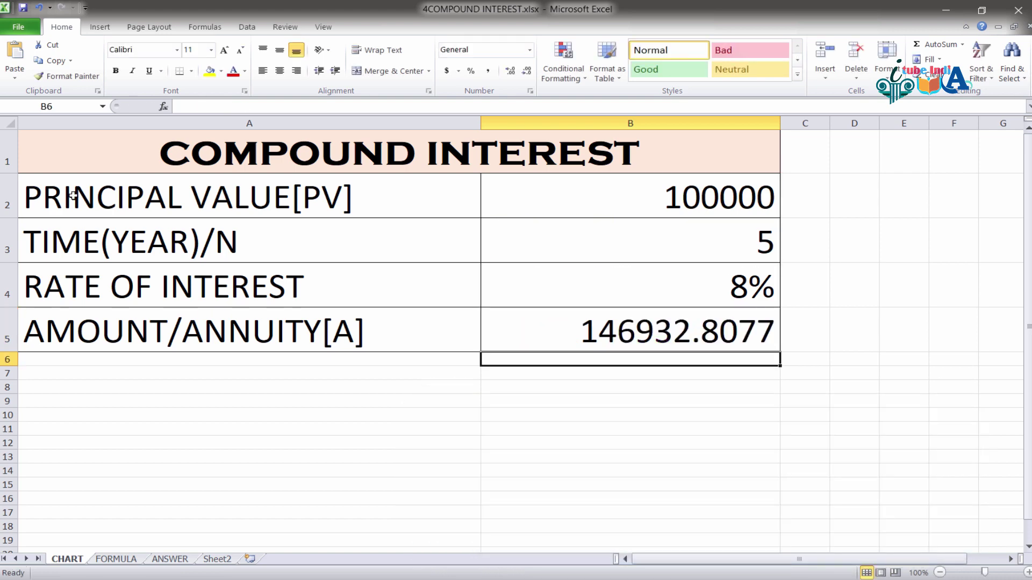
pyautogui.click(694, 327)
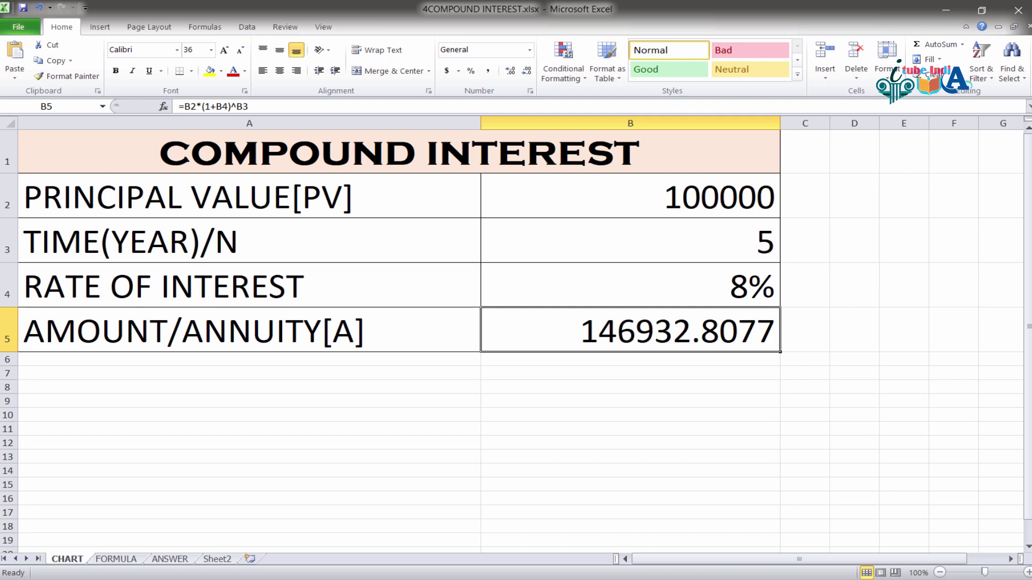
# - Review the compound interest formula on the FORMULA sheet, and go through the written-out Excel formula part by part on the ANSWER sheet
pyautogui.click(139, 560)
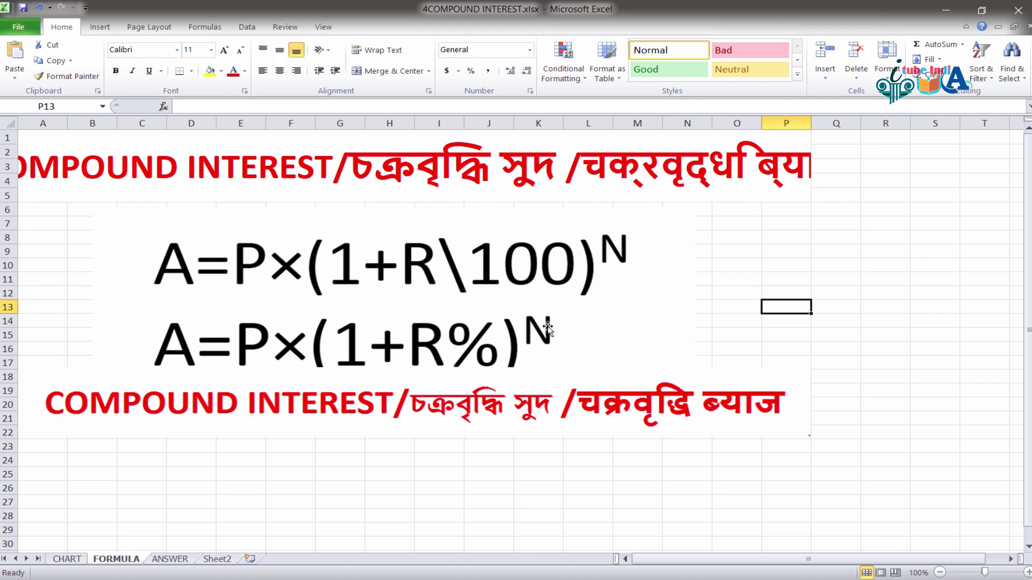
pyautogui.click(183, 558)
pyautogui.click(568, 267)
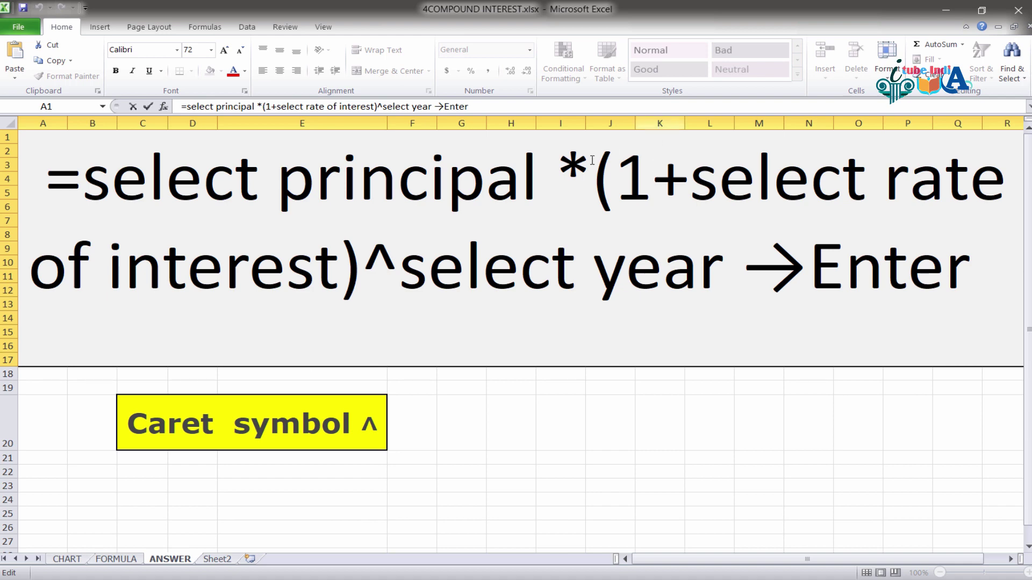
pyautogui.moveTo(592, 161); pyautogui.dragTo(556, 161)
pyautogui.click(640, 182)
pyautogui.moveTo(691, 178); pyautogui.dragTo(1005, 178)
pyautogui.moveTo(317, 278); pyautogui.dragTo(30, 278)
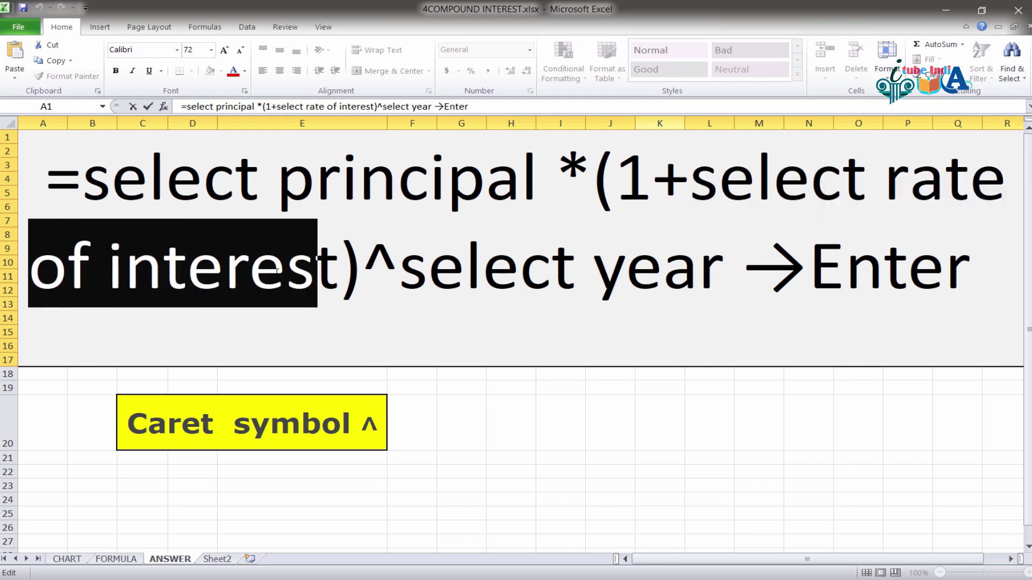
pyautogui.click(30, 278)
pyautogui.moveTo(344, 264); pyautogui.dragTo(318, 263)
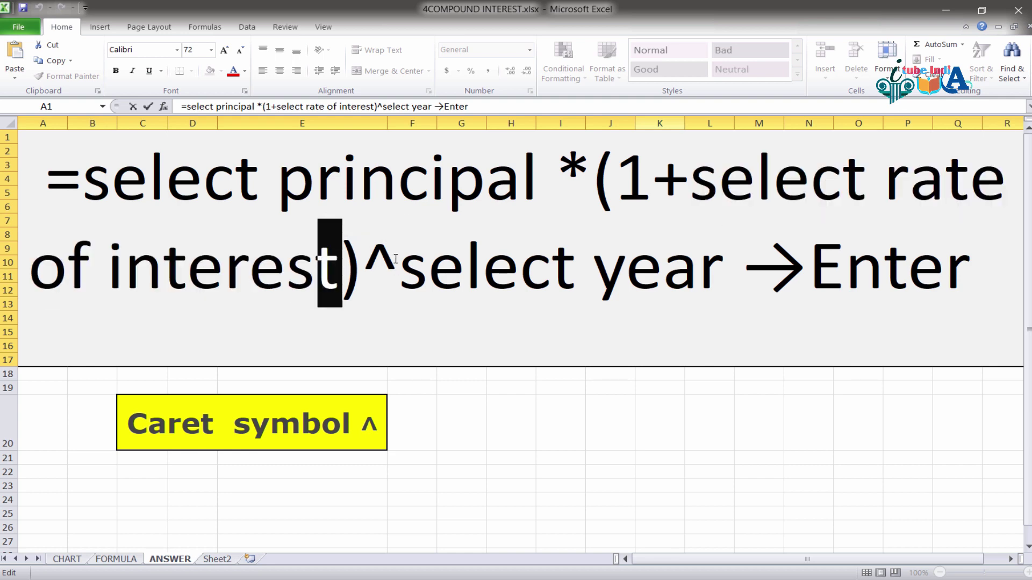
pyautogui.moveTo(402, 263); pyautogui.dragTo(365, 264)
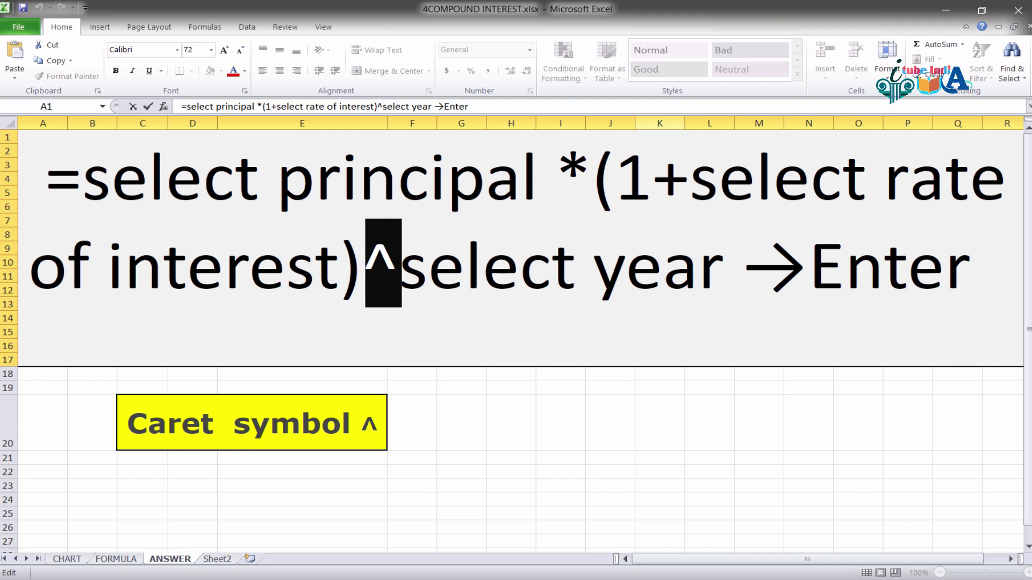
pyautogui.moveTo(403, 266); pyautogui.dragTo(701, 269)
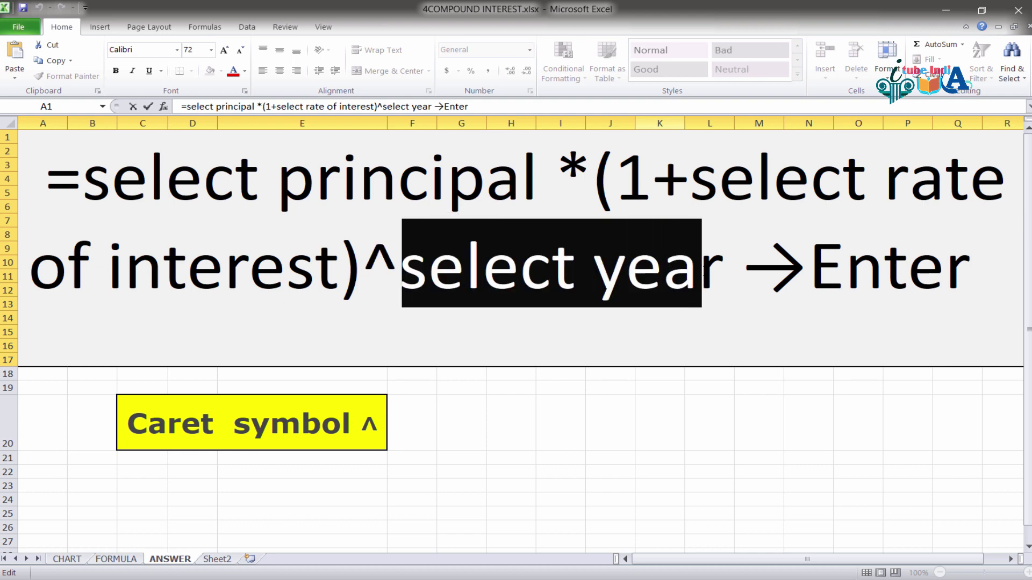
pyautogui.moveTo(971, 267); pyautogui.dragTo(816, 275)
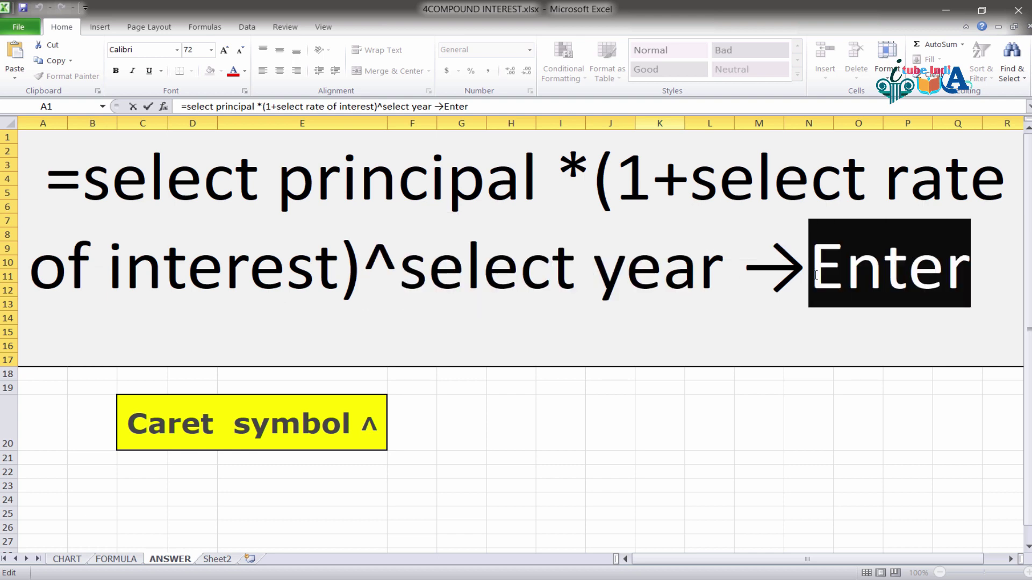
# - Highlight the whole caret symbol note inside cell C20 of the ANSWER sheet
pyautogui.click(229, 428)
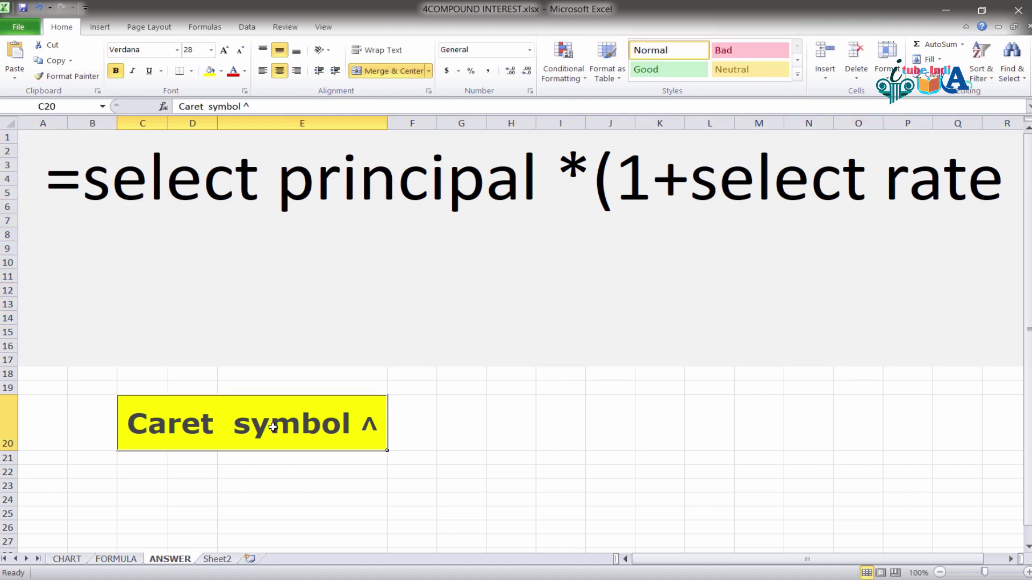
pyautogui.doubleClick(374, 425)
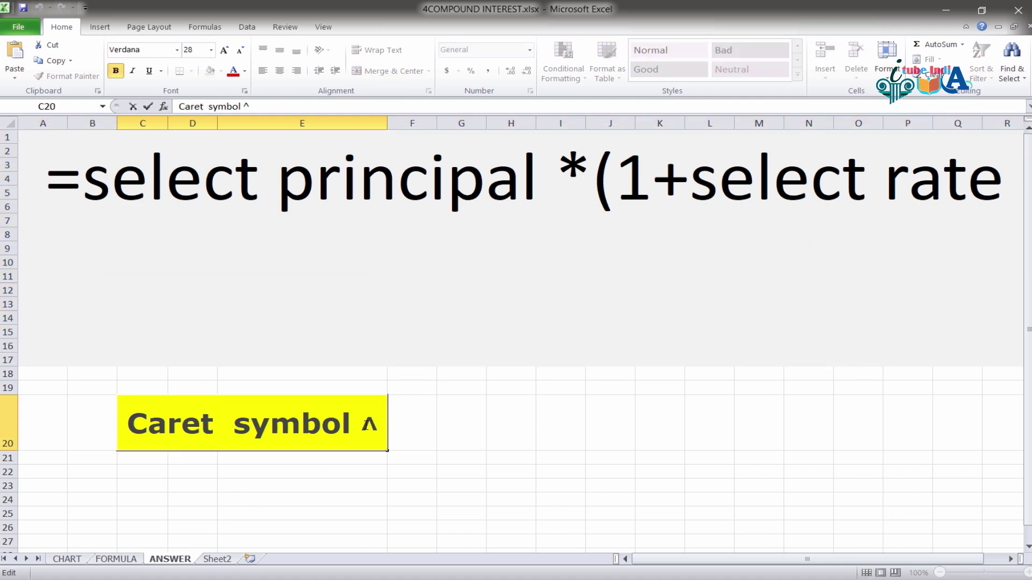
pyautogui.moveTo(378, 424); pyautogui.dragTo(123, 433)
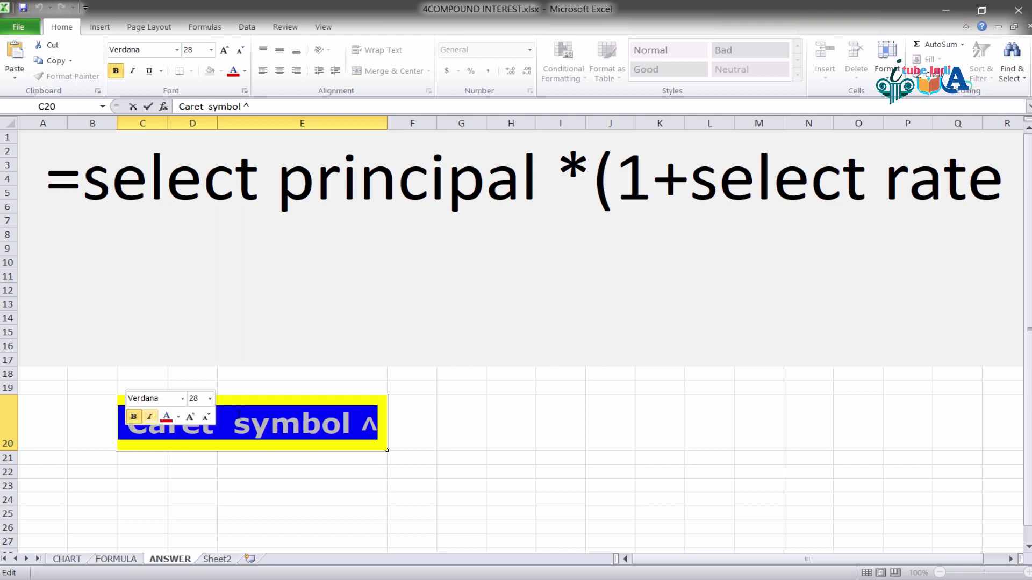